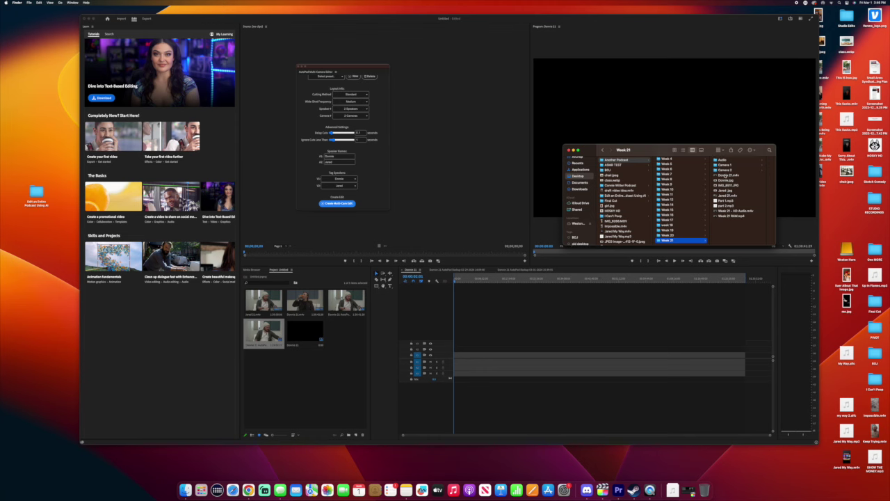
# Drag the first clip from the Week 21 folder onto the empty timeline
pyautogui.moveTo(725, 176); pyautogui.dragTo(459, 360)
# Add the second camera clip, synchronize all clips by audio, and delete the leftover end piece
pyautogui.click(727, 195)
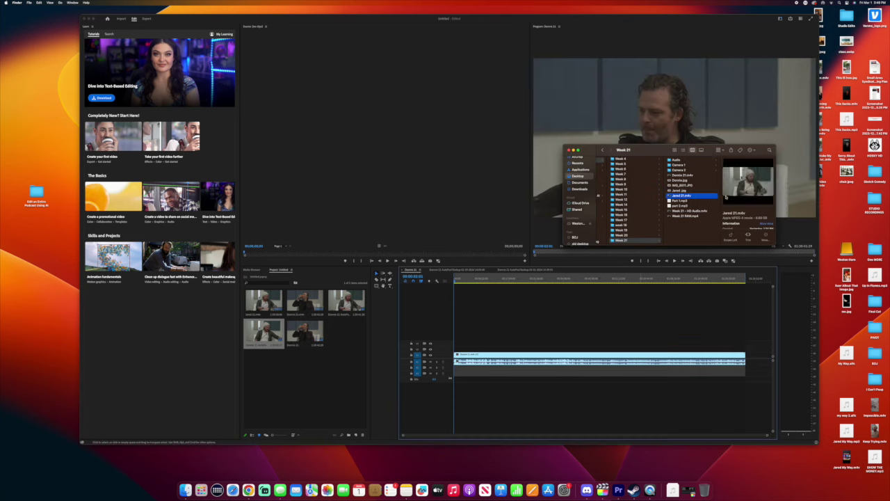
pyautogui.moveTo(681, 195); pyautogui.dragTo(455, 349)
pyautogui.moveTo(497, 317); pyautogui.dragTo(547, 377)
pyautogui.rightClick(530, 351)
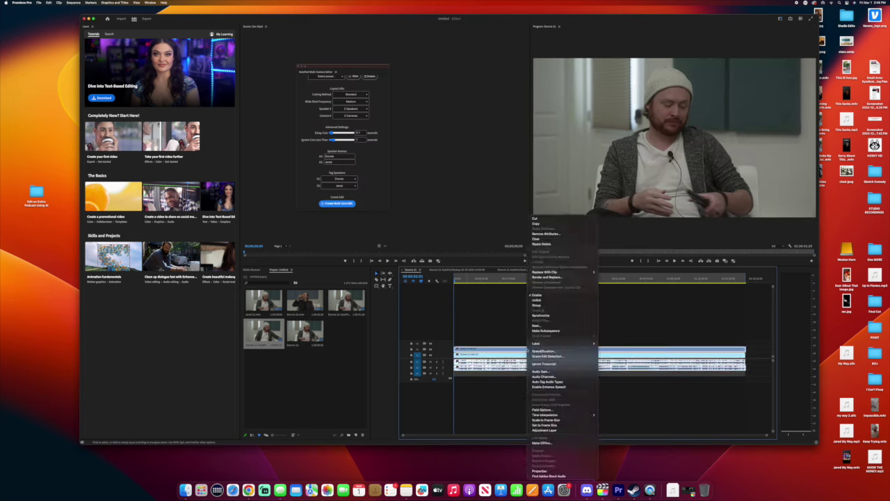
pyautogui.click(548, 315)
pyautogui.click(475, 255)
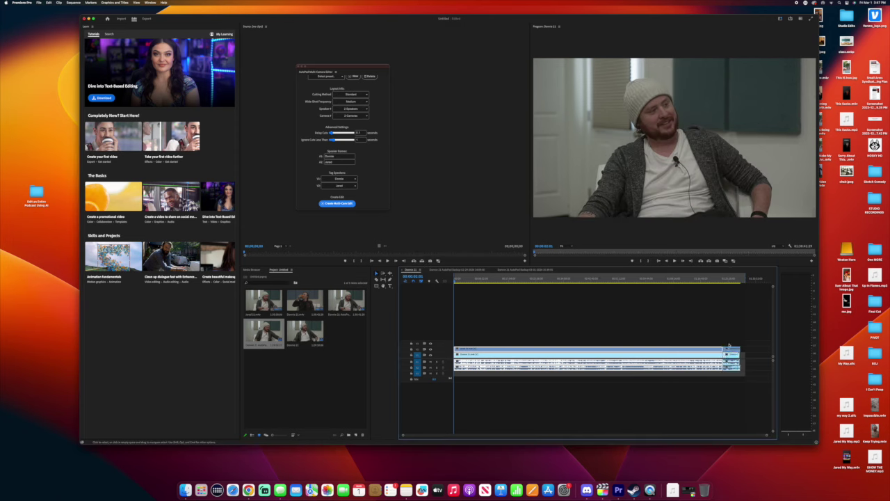
pyautogui.click(731, 357)
pyautogui.press('Delete')
# Launch the AutoPod Multi-Camera Editor extension and move on to naming the second speaker
pyautogui.click(151, 3)
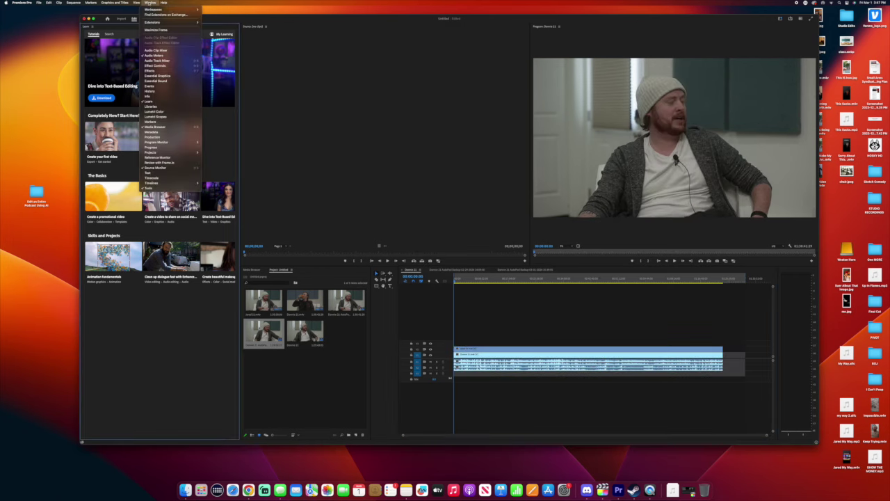
pyautogui.moveTo(155, 25)
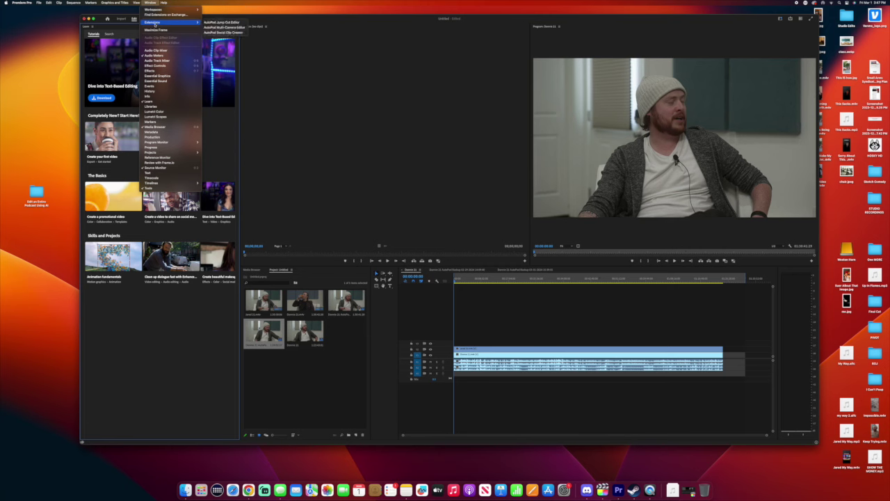
pyautogui.click(239, 27)
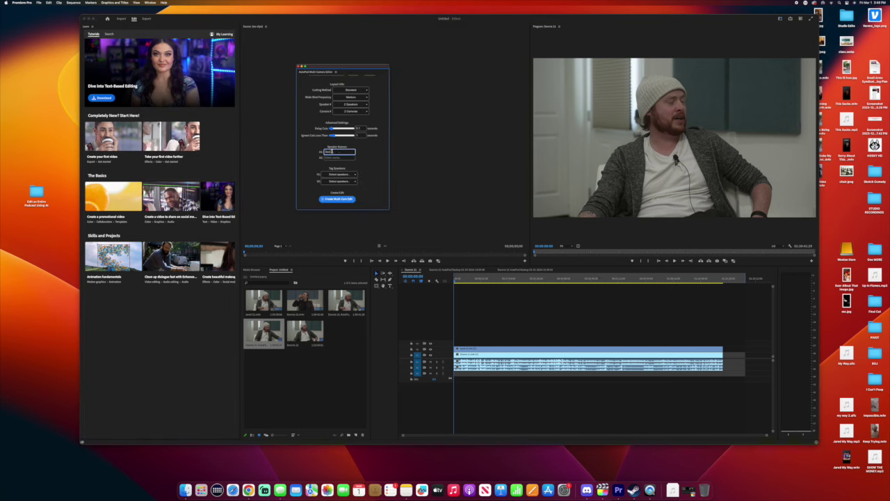
pyautogui.click(333, 158)
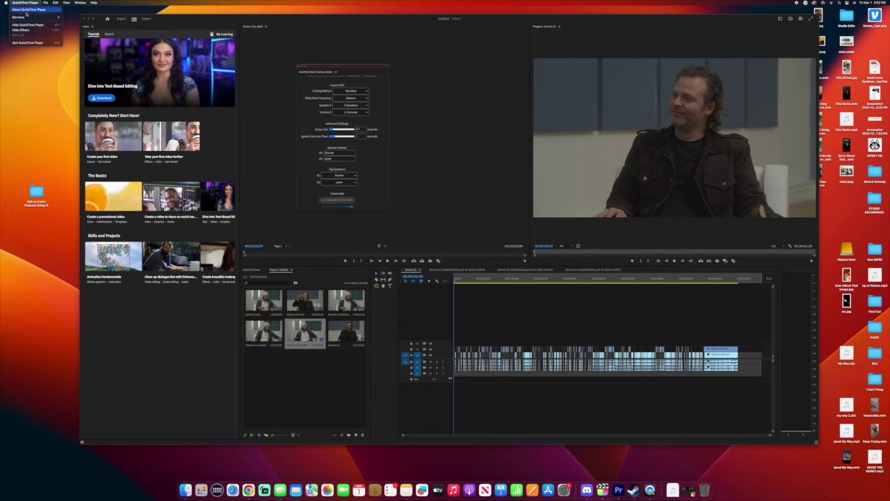
pyautogui.moveTo(5, 3)
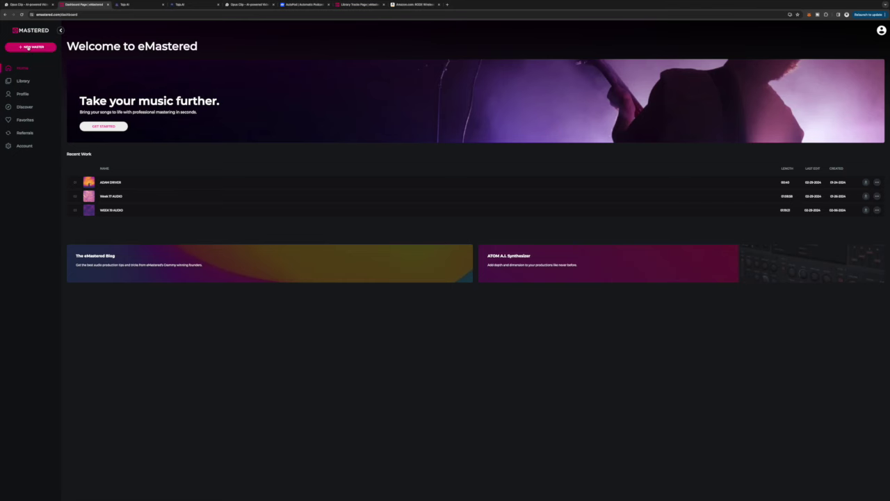
# Start a new mastering job from the eMastered dashboard
pyautogui.click(28, 47)
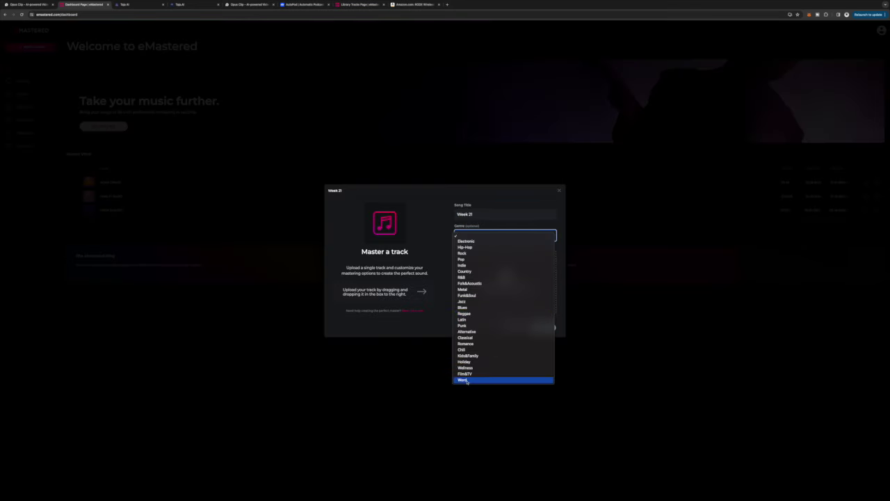
# Load Part 1.mp3 as the Word-genre track and start uploading it for mastering
pyautogui.click(479, 310)
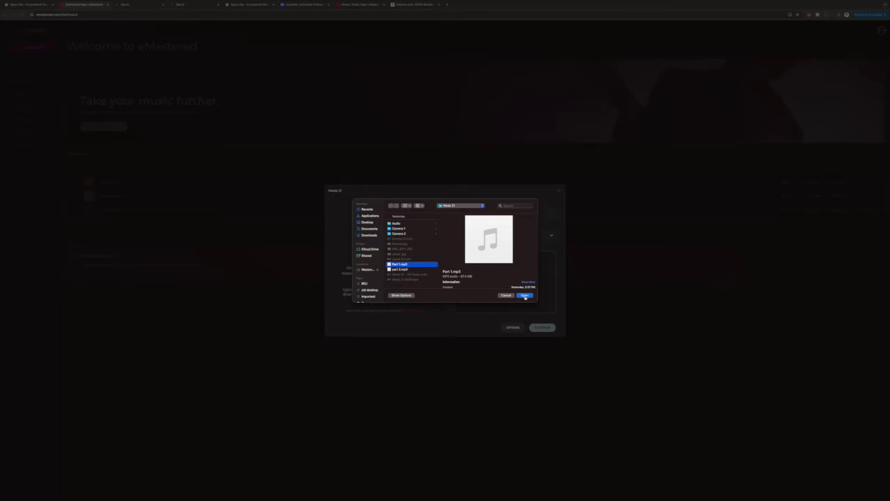
pyautogui.click(524, 296)
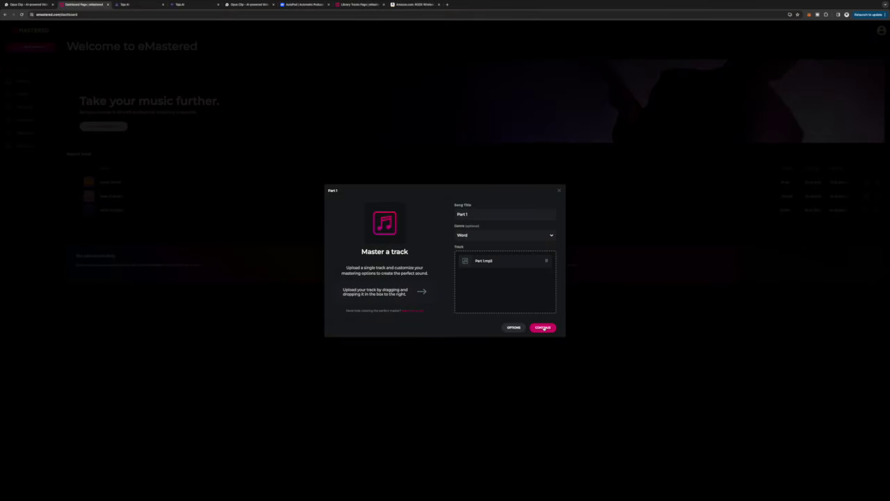
pyautogui.click(544, 327)
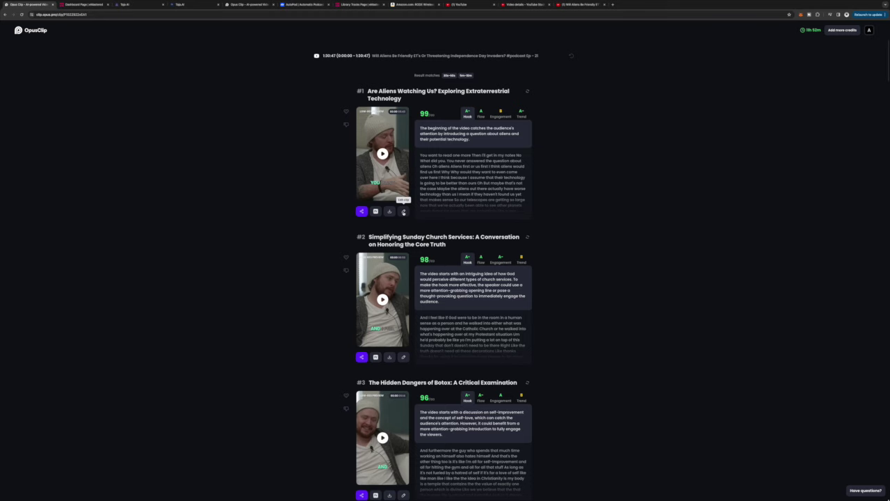
# Open the first generated clip in the editor and apply the Bold caption preset
pyautogui.click(403, 211)
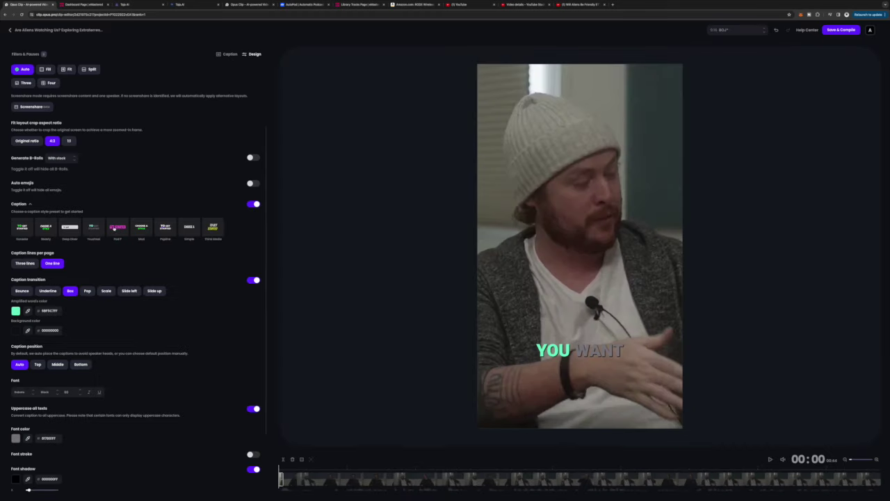
pyautogui.click(117, 228)
pyautogui.click(140, 230)
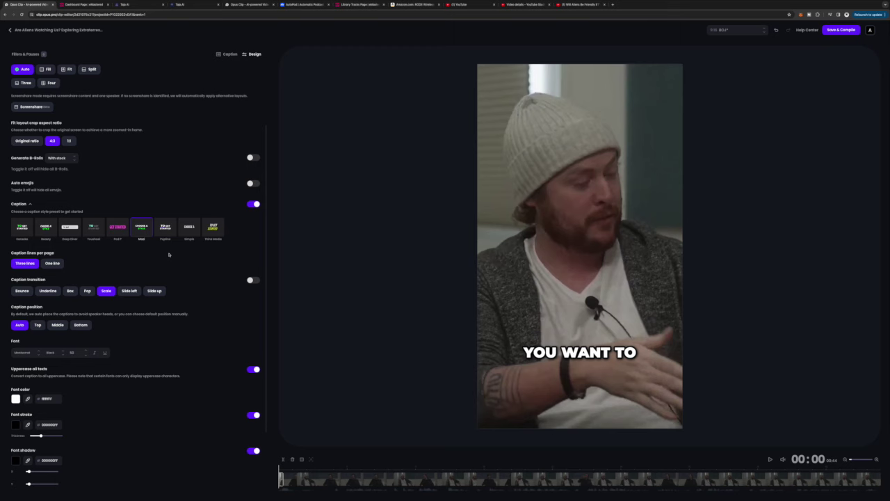
pyautogui.scroll(-2, 175, 255)
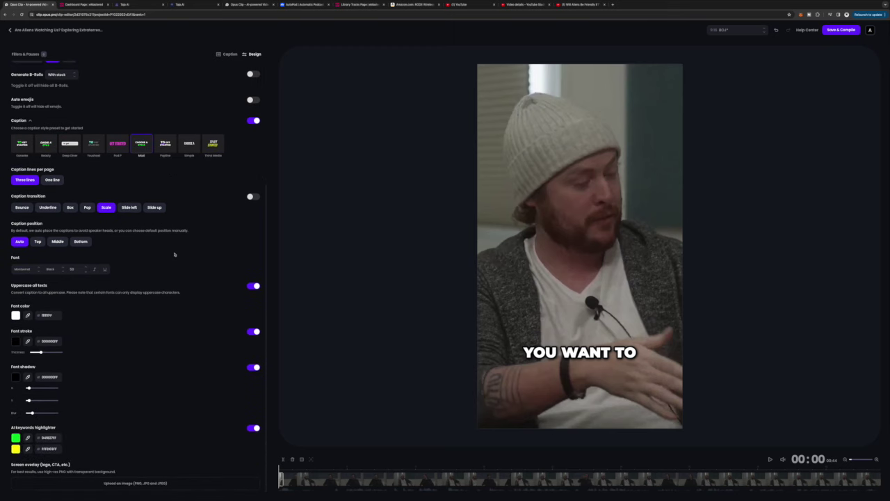
pyautogui.scroll(5, 175, 254)
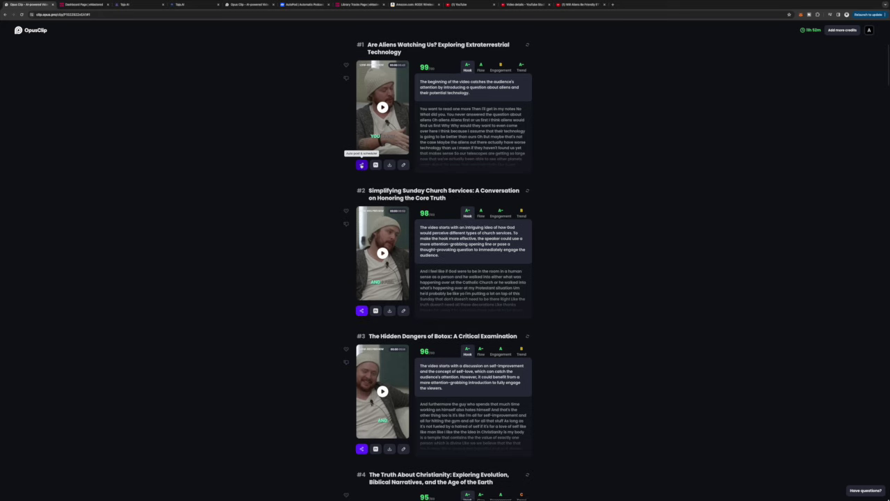
# Open the Auto post & schedule options for the first clip
pyautogui.click(361, 164)
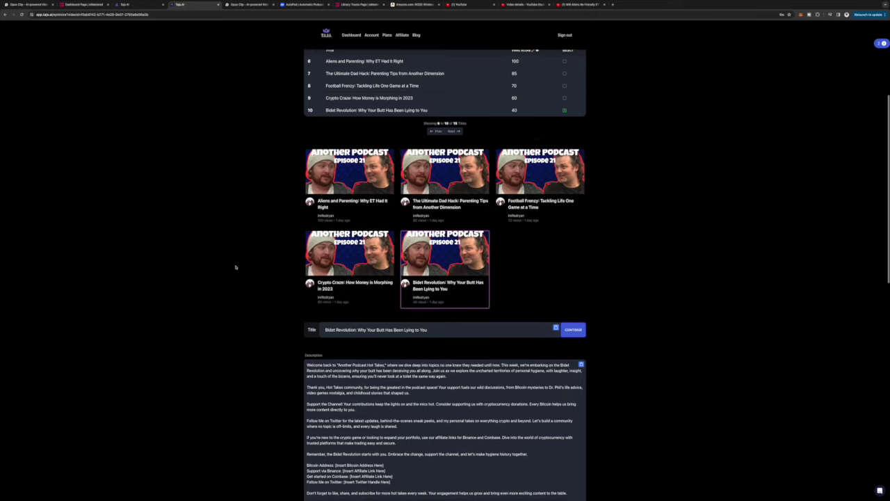
# Scroll through Taja.ai's generated description, hashtags, timestamped chapters and tags for the episode
pyautogui.scroll(-5, 238, 267)
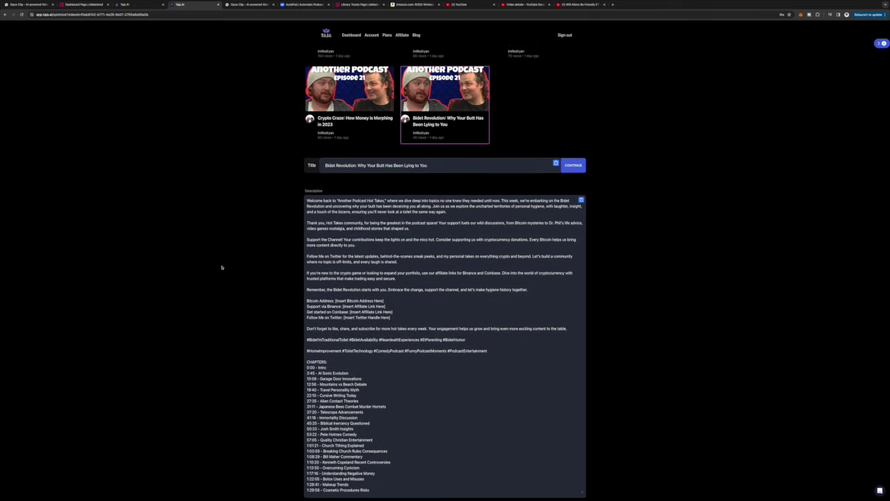
pyautogui.scroll(1, 408, 270)
pyautogui.scroll(-5, 408, 269)
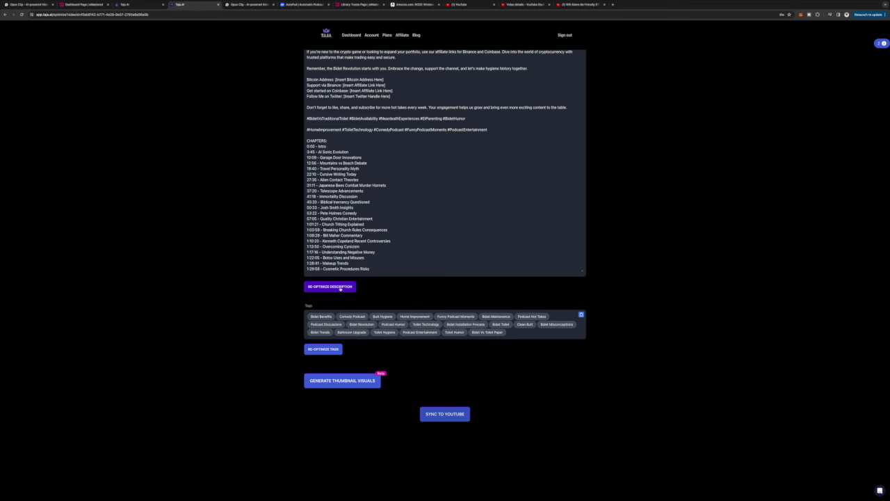
pyautogui.scroll(-2, 243, 334)
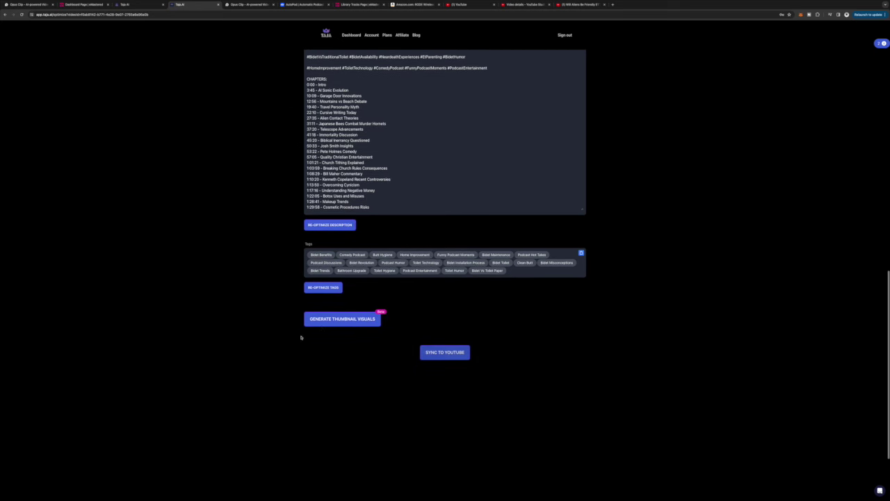
# Generate three thumbnail visuals, then preview the first and middle thumbnails at full size
pyautogui.click(325, 321)
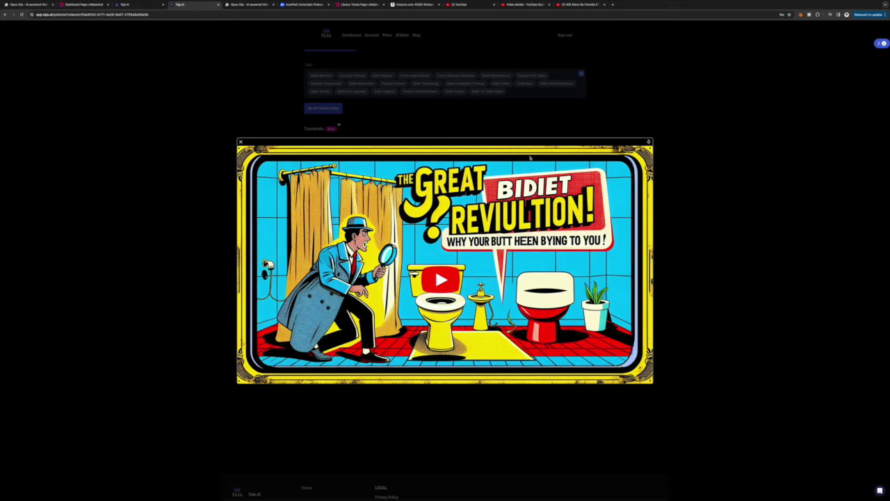
pyautogui.scroll(1, 680, 235)
pyautogui.click(687, 238)
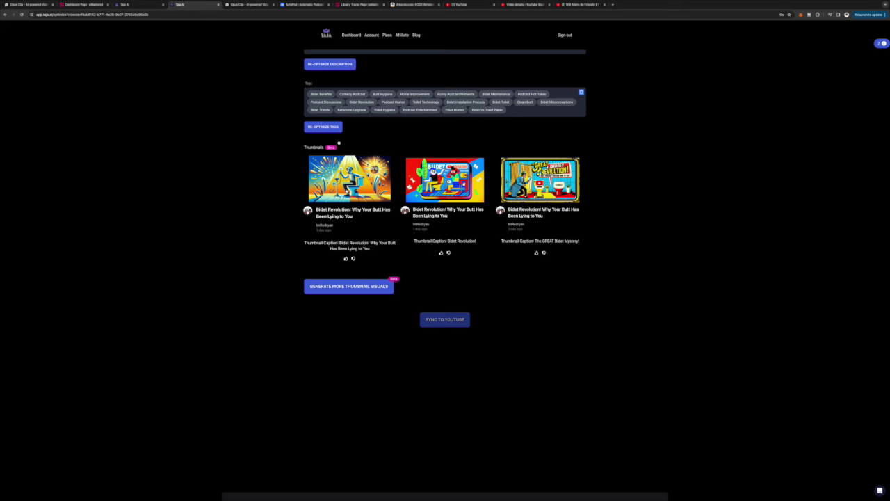
pyautogui.click(349, 179)
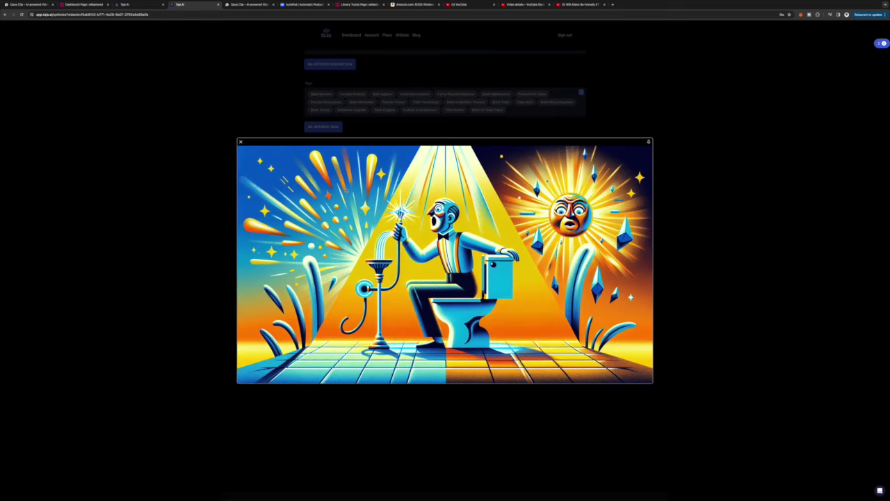
pyautogui.click(204, 206)
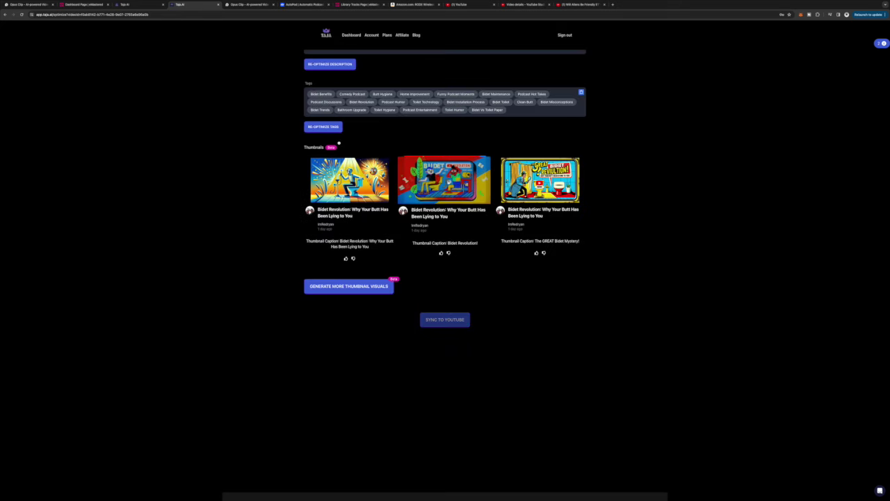
pyautogui.click(441, 189)
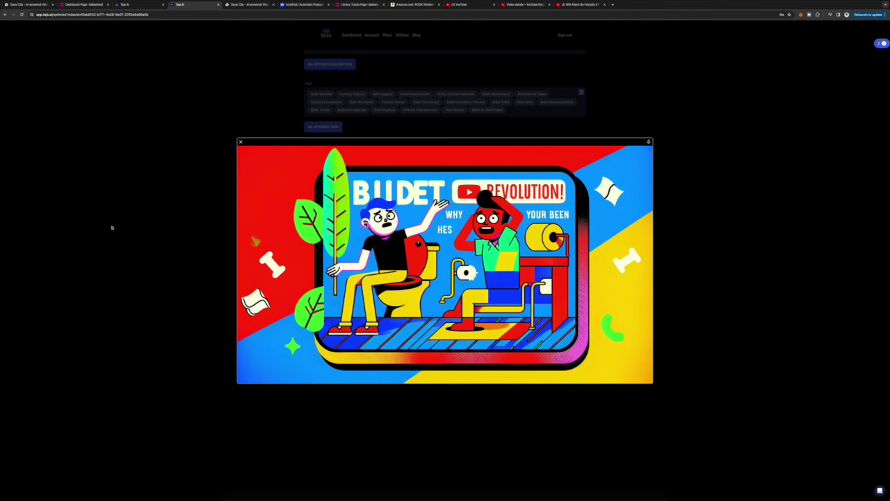